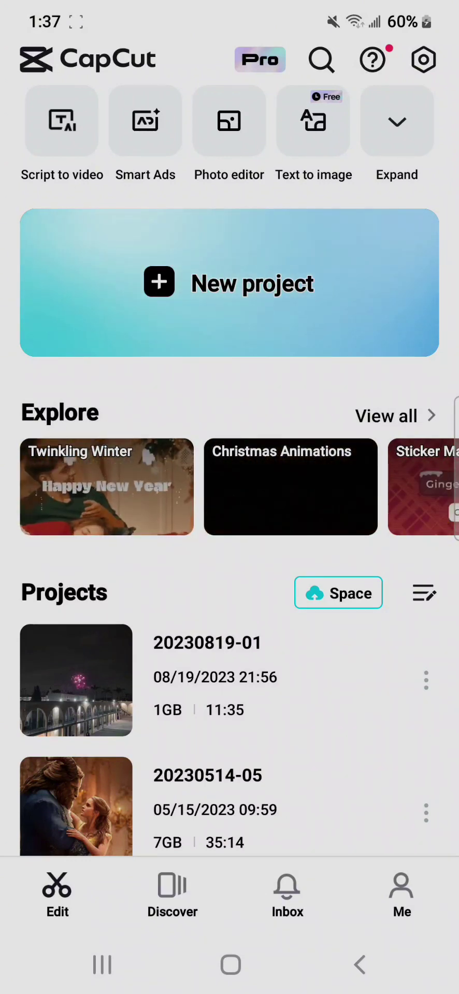
Step: Start a new CapCut video project
{"action": "mouse_move", "coordinate": [267, 221]}
{"action": "left_mouse_down"}
{"action": "mouse_move", "coordinate": [96, 217]}
{"action": "mouse_move", "coordinate": [30, 239]}
{"action": "mouse_move", "coordinate": [25, 290]}
{"action": "mouse_move", "coordinate": [41, 364]}
{"action": "mouse_move", "coordinate": [156, 370]}
{"action": "mouse_move", "coordinate": [243, 362]}
{"action": "mouse_move", "coordinate": [373, 339]}
{"action": "mouse_move", "coordinate": [428, 235]}
{"action": "mouse_move", "coordinate": [210, 228]}
{"action": "left_mouse_up"}
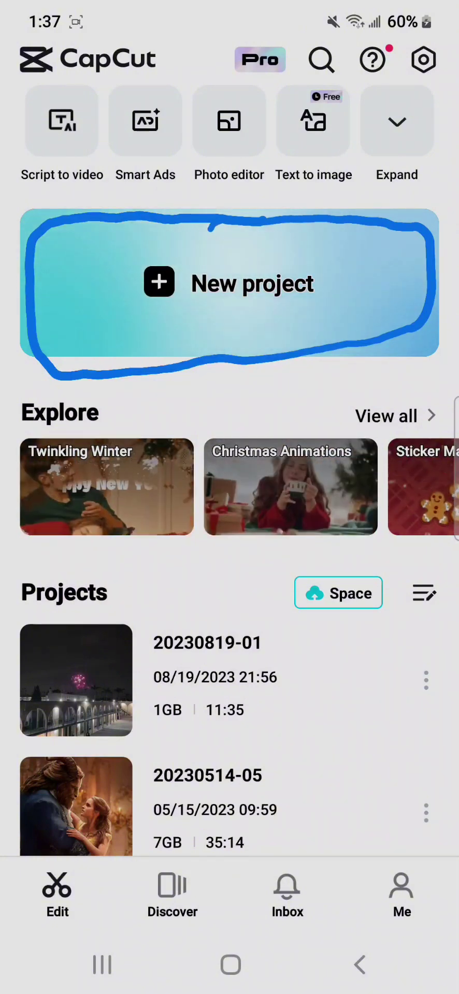
{"action": "left_click", "coordinate": [266, 239]}
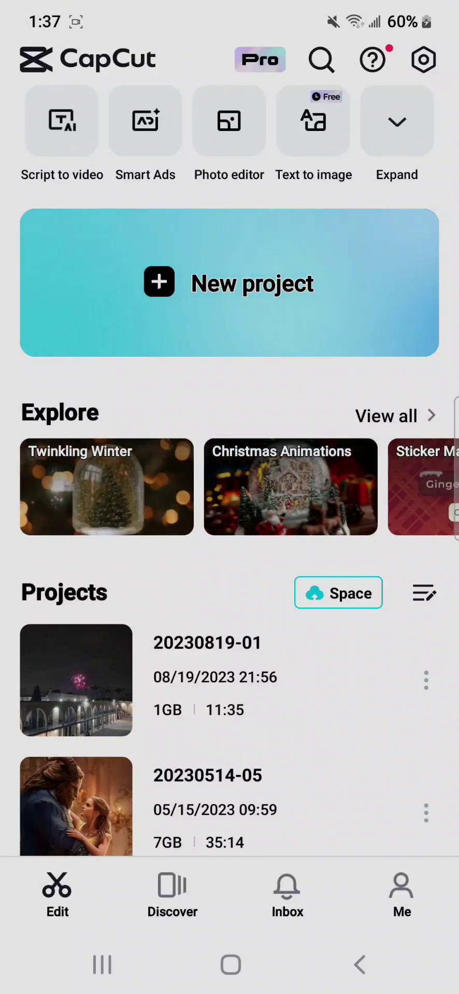
{"action": "left_click", "coordinate": [229, 283]}
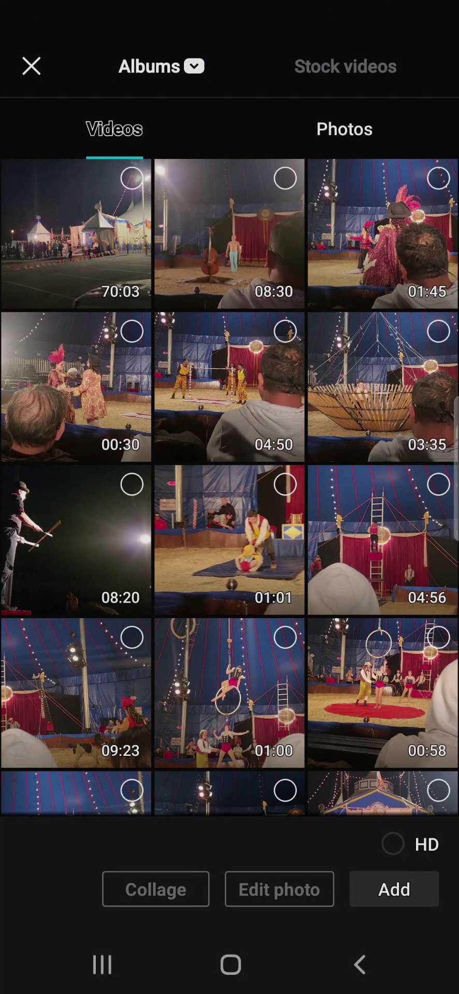
Step: Browse the stock video library down to the green aurora clip and preview it
{"action": "left_click_drag", "start_coordinate": [278, 93], "coordinate": [374, 50]}
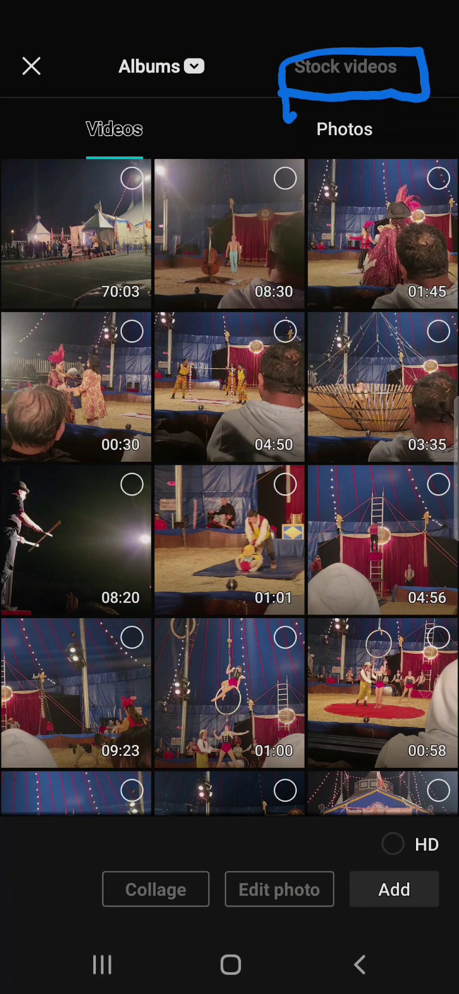
{"action": "left_click", "coordinate": [346, 66]}
{"action": "scroll", "coordinate": [229, 560], "scroll_direction": "down", "scroll_amount": 4}
{"action": "scroll", "coordinate": [230, 559], "scroll_direction": "down", "scroll_amount": 6}
{"action": "scroll", "coordinate": [229, 559], "scroll_direction": "down", "scroll_amount": 5}
{"action": "scroll", "coordinate": [230, 559], "scroll_direction": "down", "scroll_amount": 3}
{"action": "scroll", "coordinate": [229, 560], "scroll_direction": "down", "scroll_amount": 3}
{"action": "scroll", "coordinate": [230, 560], "scroll_direction": "down", "scroll_amount": 5}
{"action": "scroll", "coordinate": [230, 559], "scroll_direction": "down", "scroll_amount": 6}
{"action": "scroll", "coordinate": [229, 559], "scroll_direction": "up", "scroll_amount": 2}
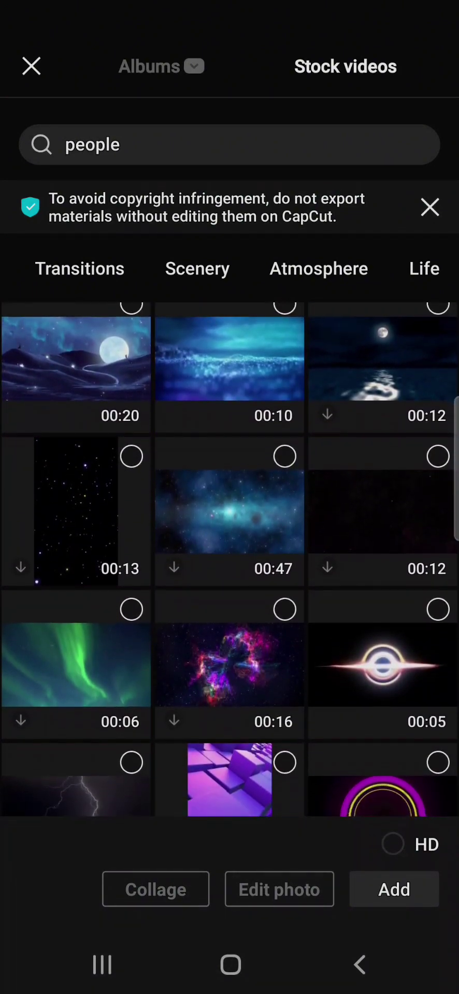
{"action": "scroll", "coordinate": [229, 559], "scroll_direction": "down", "scroll_amount": 2}
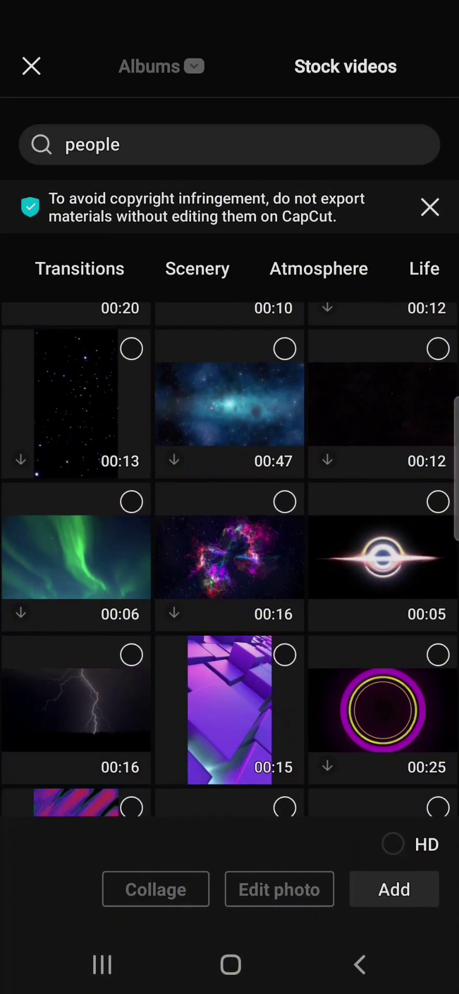
{"action": "left_click", "coordinate": [77, 557]}
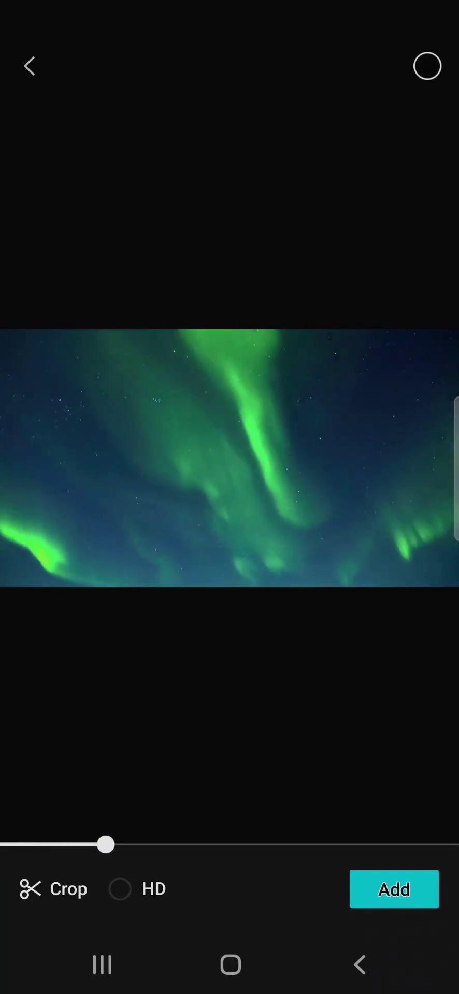
Step: Add the aurora clip to the project, play it back, and bring up the text options
{"action": "left_click", "coordinate": [394, 889]}
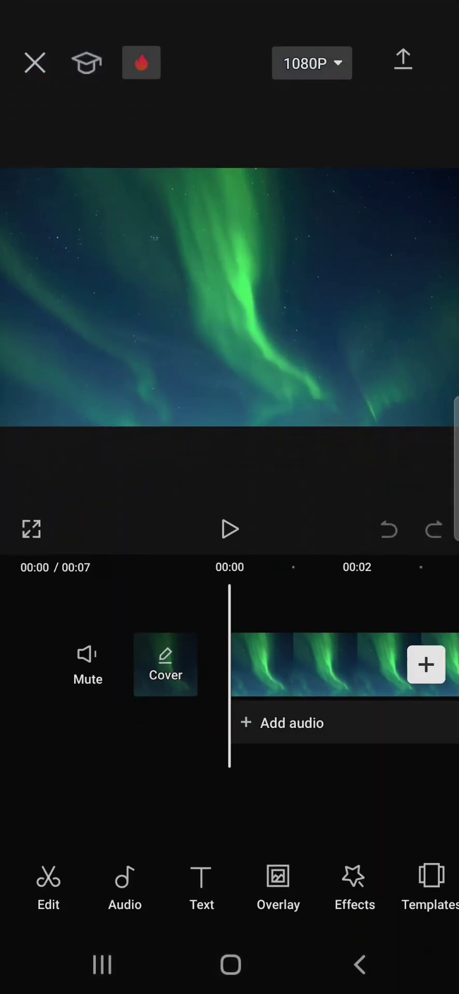
{"action": "left_click", "coordinate": [229, 529]}
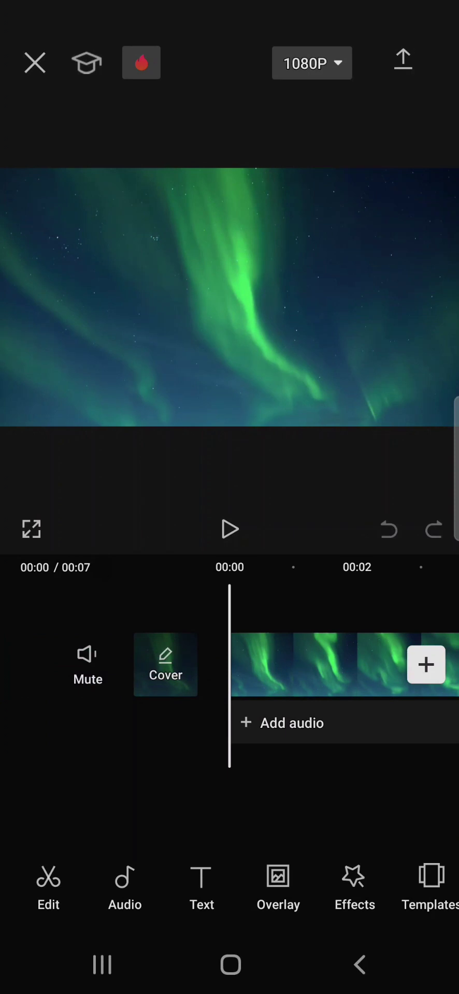
{"action": "left_click", "coordinate": [201, 886]}
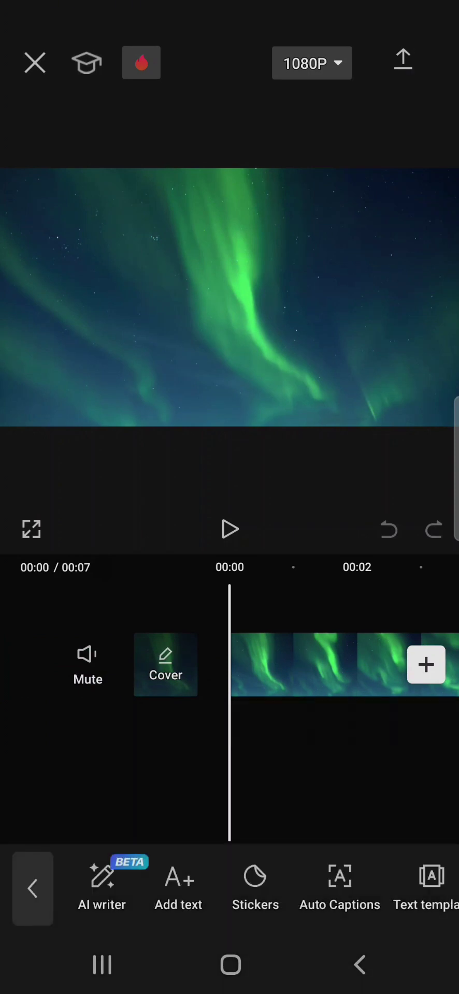
{"action": "left_click", "coordinate": [32, 889]}
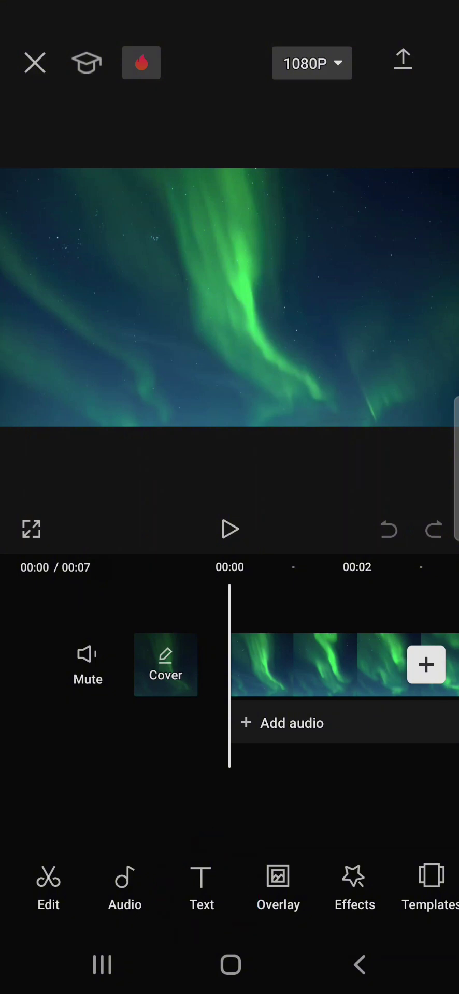
{"action": "left_click", "coordinate": [201, 886]}
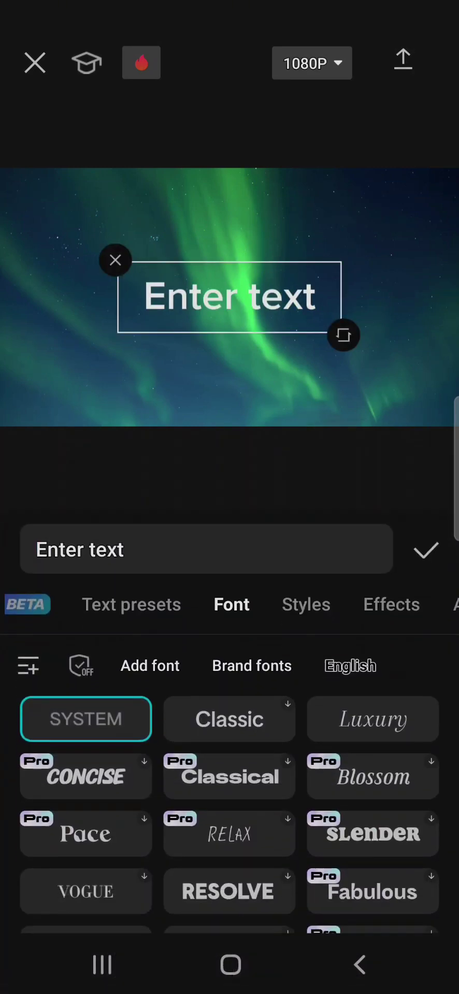
Step: Set the placeholder text's font to Hope and enlarge it over the aurora clip
{"action": "scroll", "coordinate": [230, 782], "scroll_direction": "down", "scroll_amount": 2}
{"action": "scroll", "coordinate": [229, 781], "scroll_direction": "down", "scroll_amount": 2}
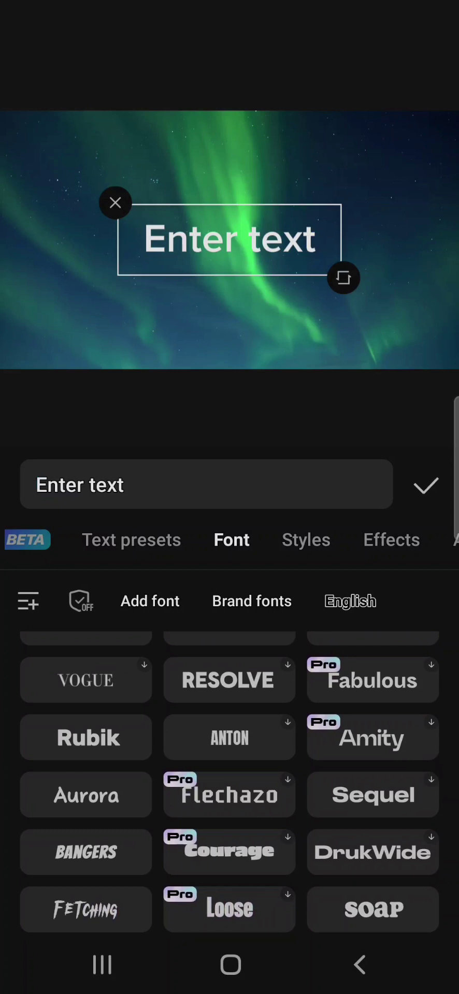
{"action": "scroll", "coordinate": [229, 782], "scroll_direction": "down", "scroll_amount": 4}
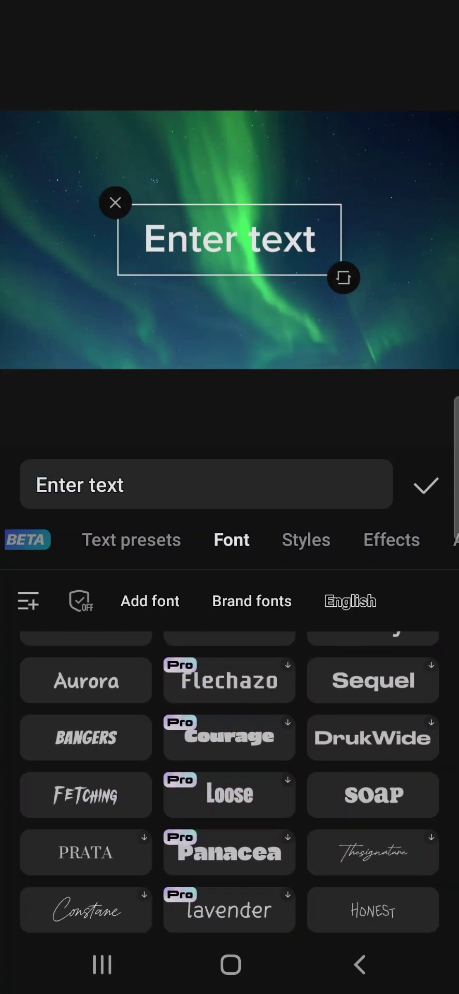
{"action": "scroll", "coordinate": [230, 782], "scroll_direction": "down", "scroll_amount": 4}
{"action": "scroll", "coordinate": [230, 782], "scroll_direction": "down", "scroll_amount": 5}
{"action": "scroll", "coordinate": [229, 782], "scroll_direction": "down", "scroll_amount": 3}
{"action": "scroll", "coordinate": [229, 782], "scroll_direction": "down", "scroll_amount": 5}
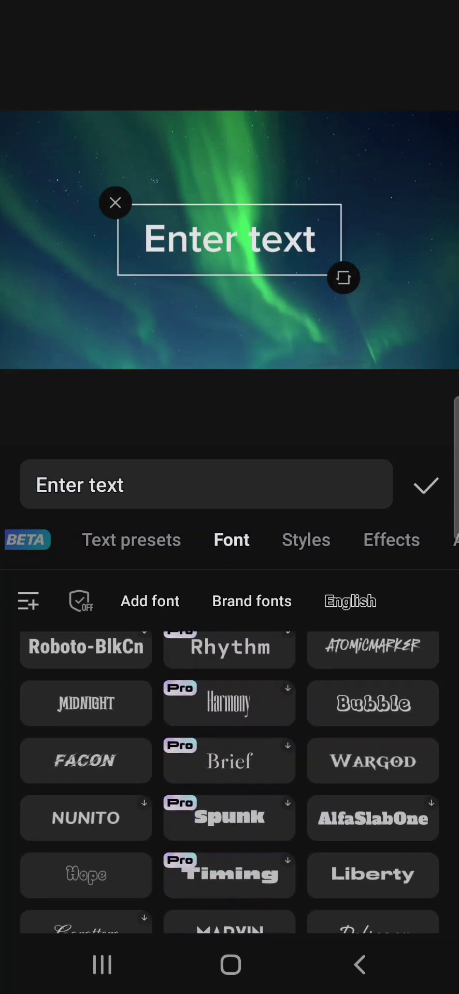
{"action": "scroll", "coordinate": [229, 781], "scroll_direction": "down", "scroll_amount": 3}
{"action": "scroll", "coordinate": [229, 782], "scroll_direction": "down", "scroll_amount": 3}
{"action": "scroll", "coordinate": [229, 782], "scroll_direction": "up", "scroll_amount": 1}
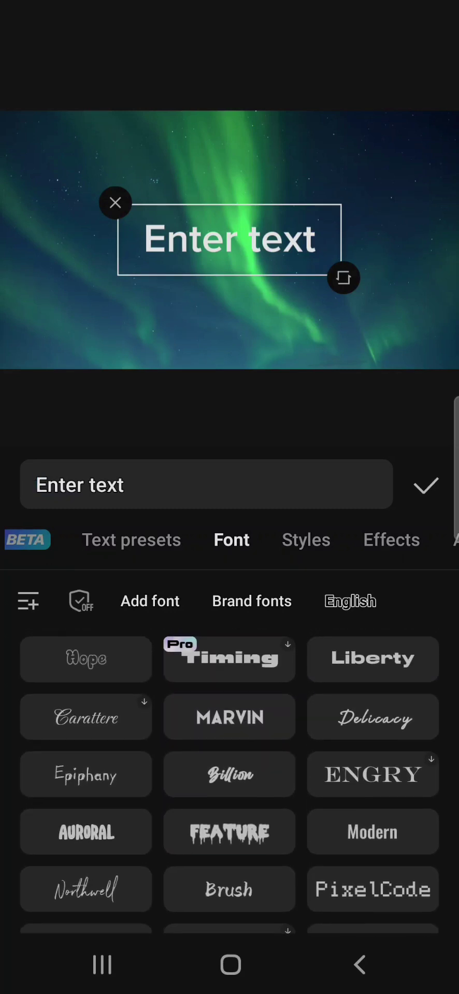
{"action": "scroll", "coordinate": [229, 781], "scroll_direction": "up", "scroll_amount": 2}
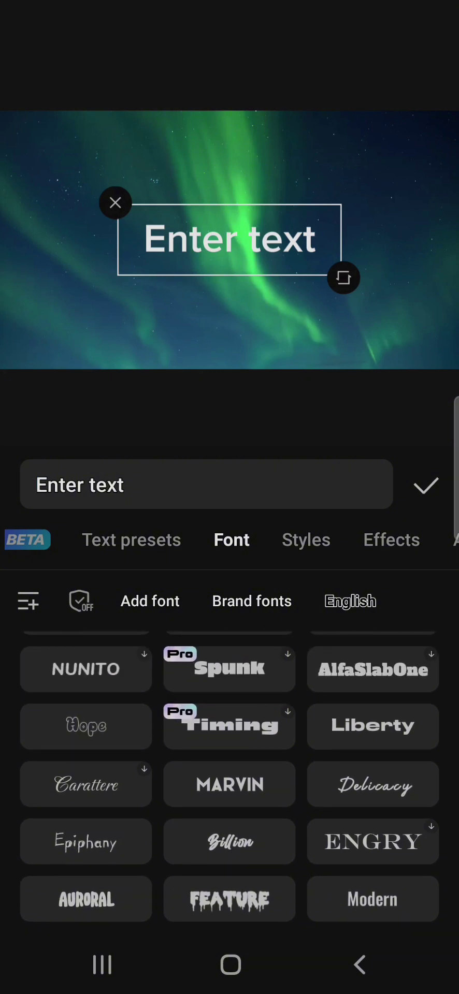
{"action": "left_click", "coordinate": [86, 727]}
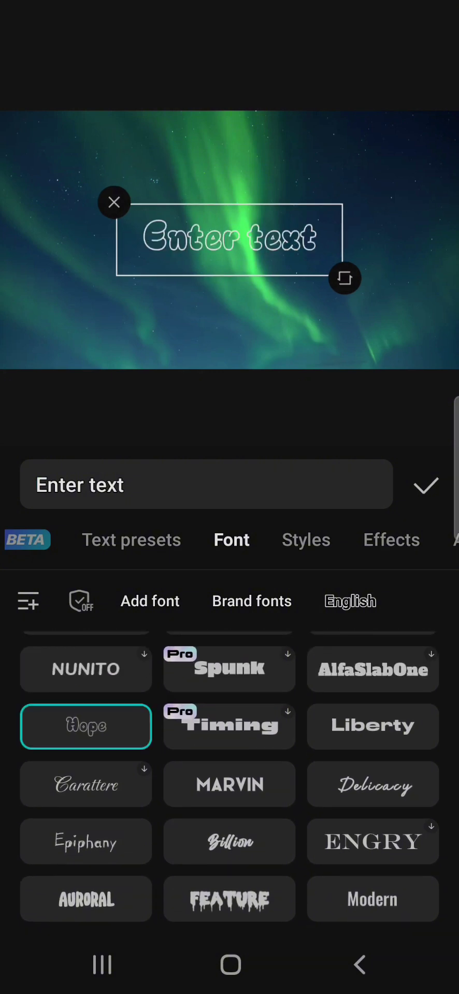
{"action": "left_click_drag", "start_coordinate": [345, 278], "coordinate": [356, 281]}
{"action": "left_click", "coordinate": [306, 540]}
Step: Give the Hope text the black-outline style preset and the plain Aa soft glow
{"action": "left_click", "coordinate": [95, 611]}
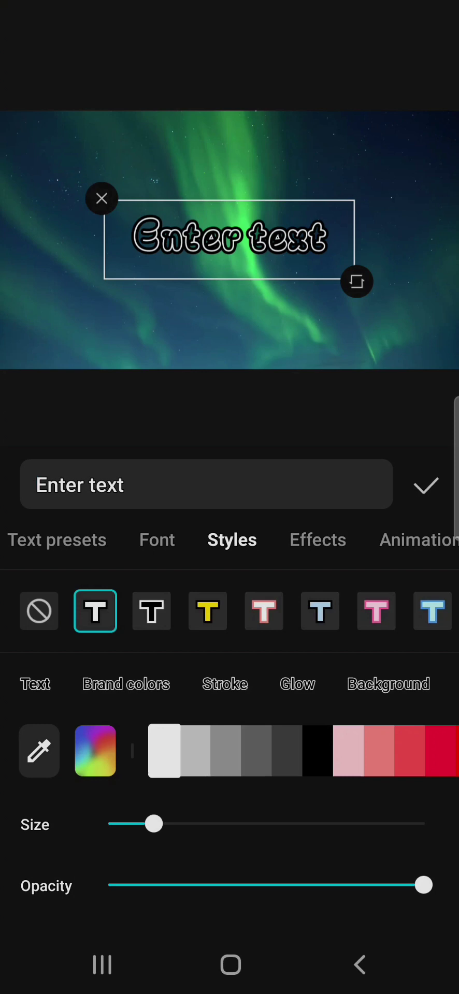
{"action": "left_click", "coordinate": [297, 684]}
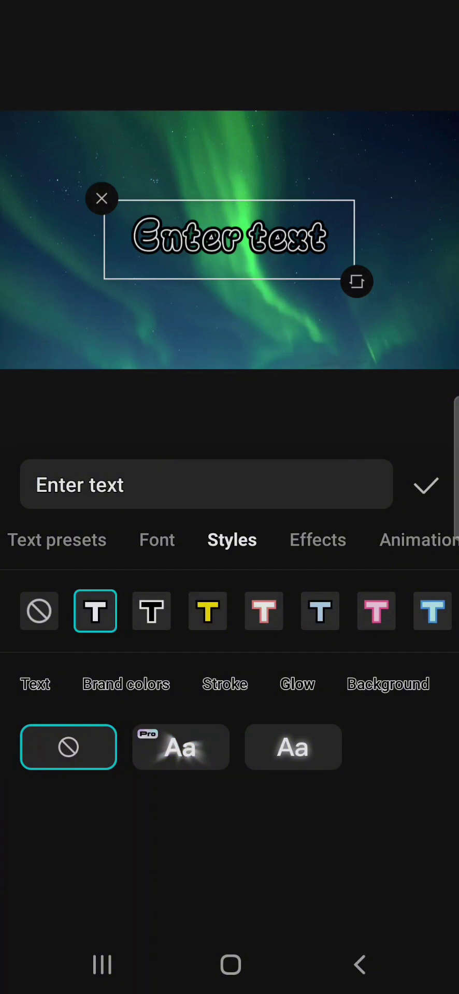
{"action": "left_click", "coordinate": [292, 747]}
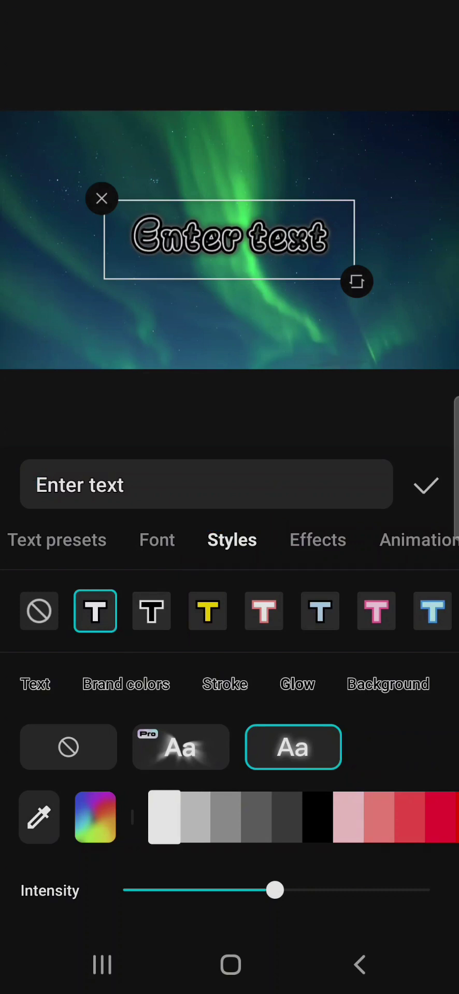
{"action": "left_click", "coordinate": [318, 540]}
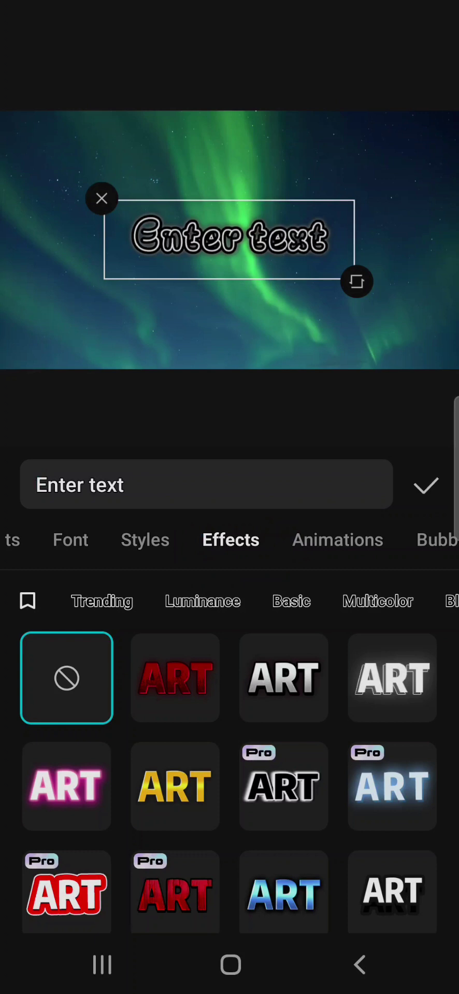
Step: Browse the Luminance and Trending effects and apply the yellow ART gold glow to the title
{"action": "left_click", "coordinate": [202, 600]}
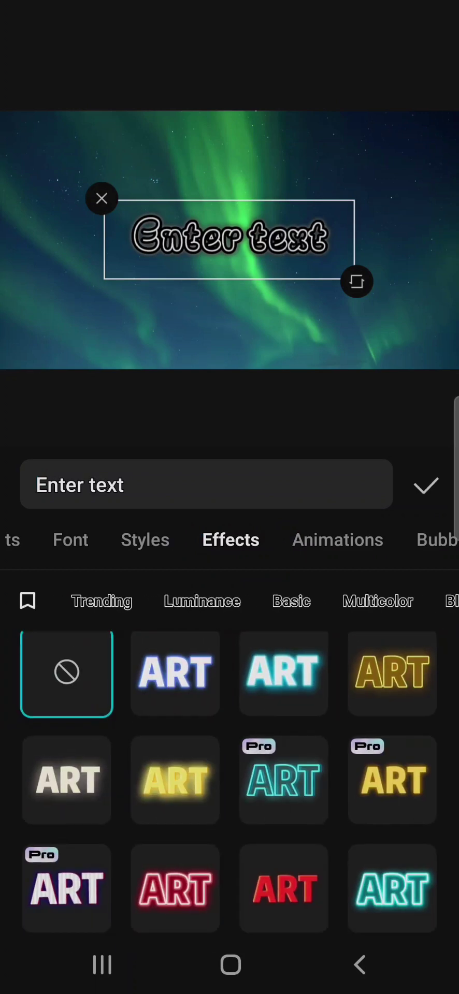
{"action": "scroll", "coordinate": [228, 777], "scroll_direction": "down", "scroll_amount": 2}
{"action": "scroll", "coordinate": [228, 776], "scroll_direction": "up", "scroll_amount": 2}
{"action": "left_click_drag", "start_coordinate": [129, 776], "coordinate": [363, 776]}
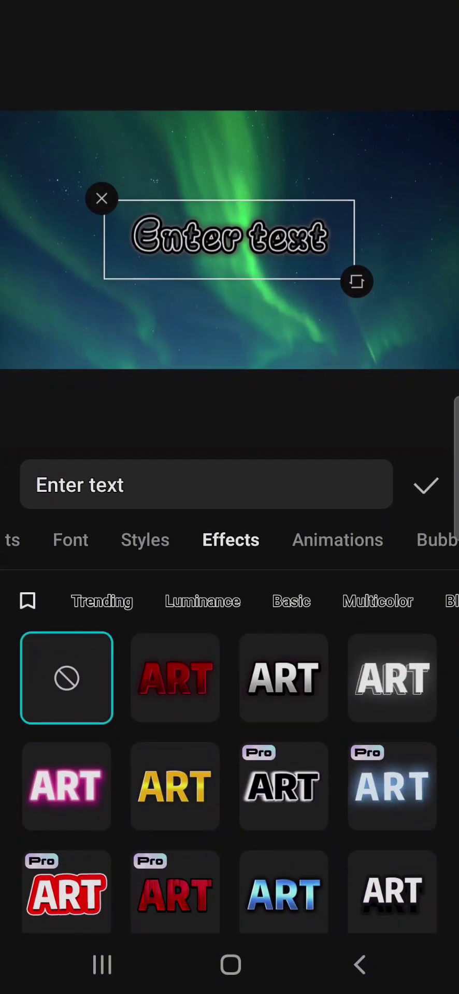
{"action": "left_click", "coordinate": [174, 786]}
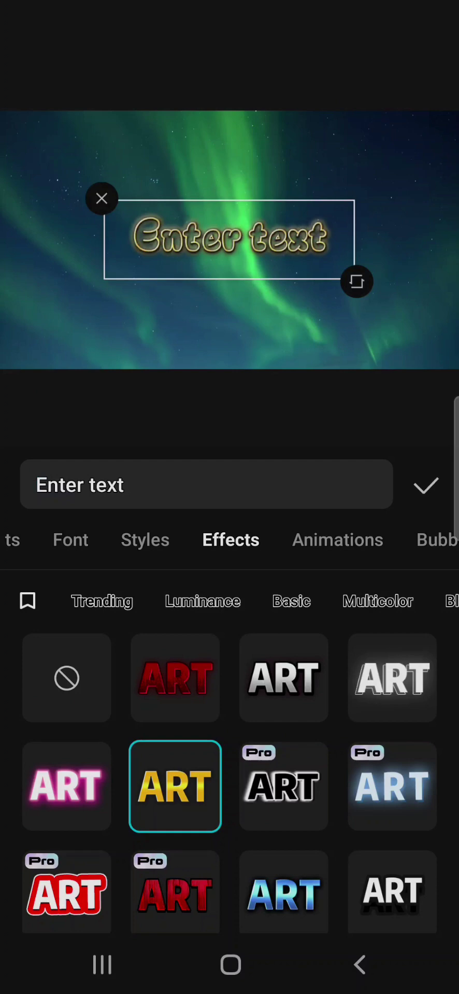
Step: Look through the text animations and other effect categories, including the gold set
{"action": "left_click", "coordinate": [338, 540]}
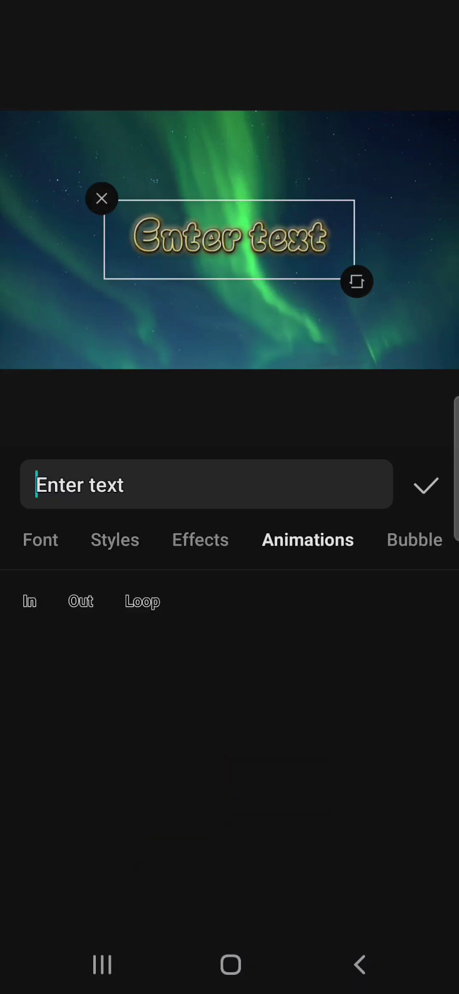
{"action": "left_click", "coordinate": [216, 540]}
{"action": "left_click_drag", "start_coordinate": [363, 776], "coordinate": [103, 777]}
{"action": "left_click_drag", "start_coordinate": [363, 777], "coordinate": [103, 777]}
{"action": "left_click_drag", "start_coordinate": [363, 776], "coordinate": [103, 777]}
{"action": "left_click_drag", "start_coordinate": [362, 776], "coordinate": [104, 777]}
{"action": "left_click_drag", "start_coordinate": [104, 600], "coordinate": [238, 600]}
{"action": "left_click_drag", "start_coordinate": [103, 776], "coordinate": [362, 776]}
{"action": "left_click", "coordinate": [72, 540]}
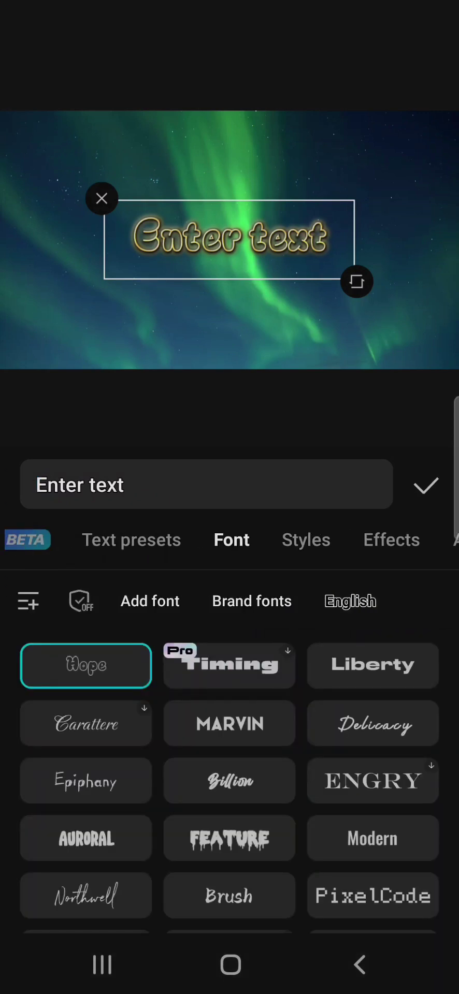
Step: Change the title to 'Gamer Skull', nudge it slightly right and down, and confirm
{"action": "left_click", "coordinate": [155, 484]}
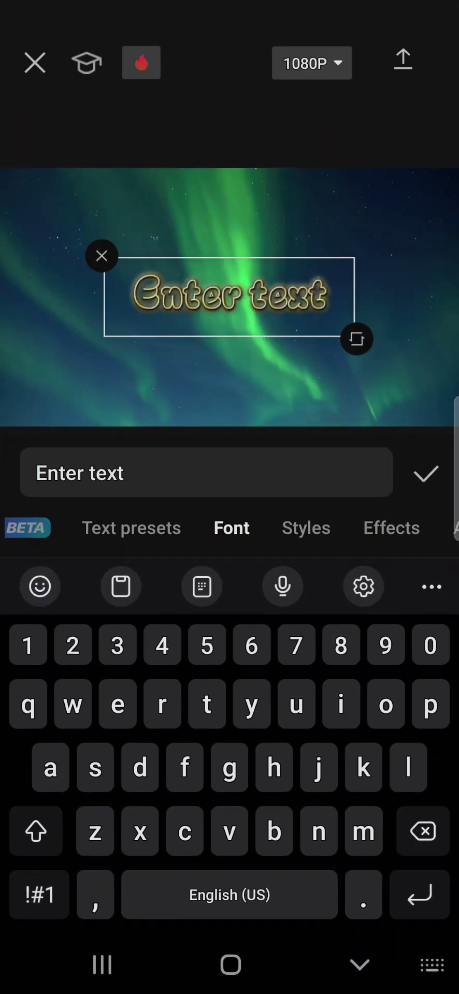
{"action": "left_click", "coordinate": [35, 831]}
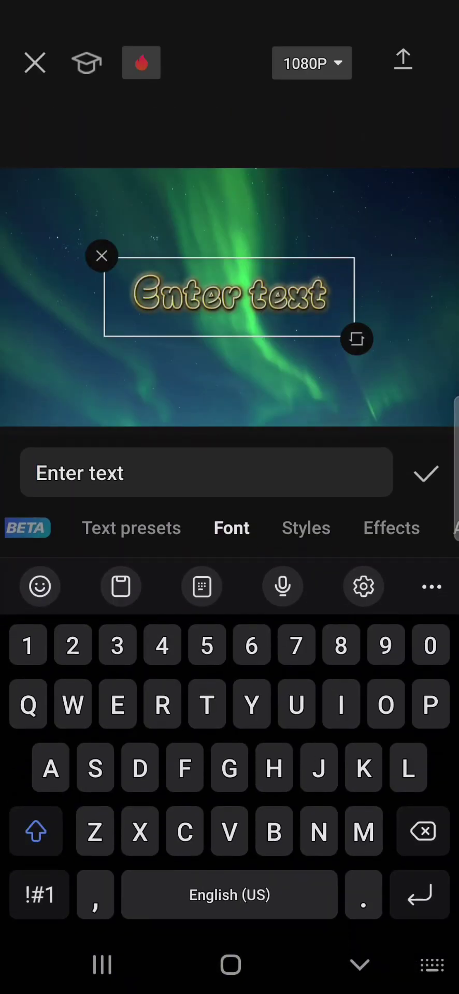
{"action": "type", "text": "Gamer"}
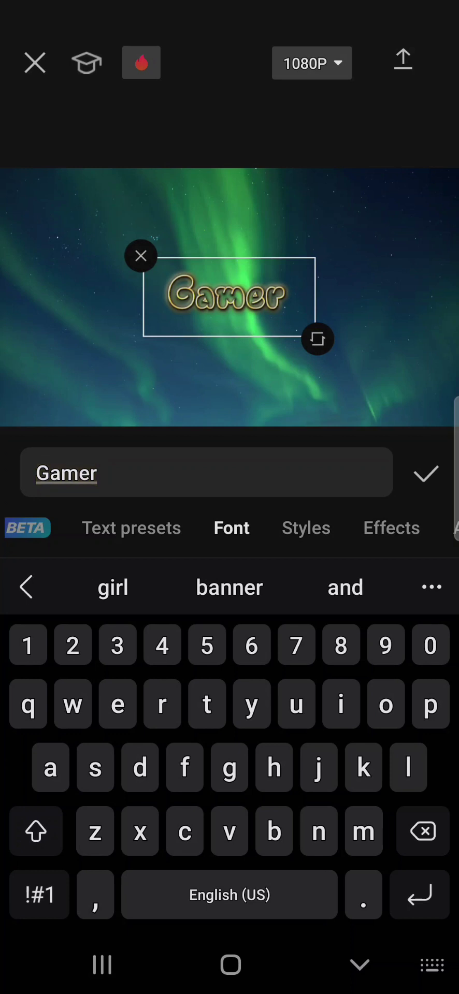
{"action": "left_click", "coordinate": [35, 830]}
{"action": "type", "text": "Skull"}
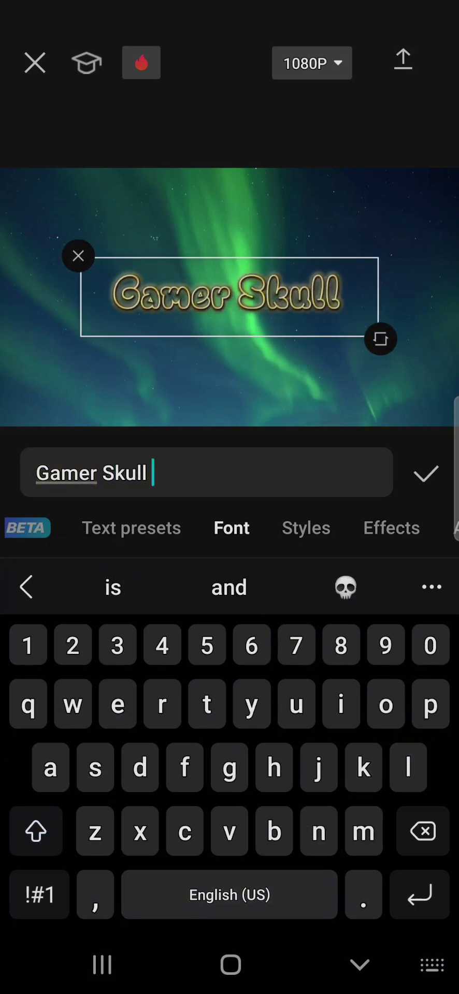
{"action": "mouse_move", "coordinate": [229, 297]}
{"action": "left_mouse_down"}
{"action": "mouse_move", "coordinate": [246, 315]}
{"action": "mouse_move", "coordinate": [237, 303]}
{"action": "mouse_move", "coordinate": [239, 306]}
{"action": "left_mouse_up"}
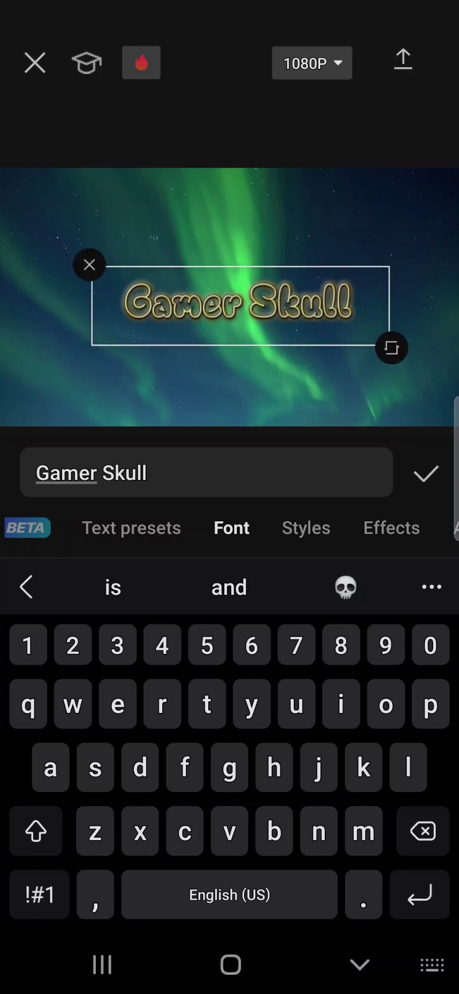
{"action": "left_click", "coordinate": [425, 473]}
{"action": "left_click", "coordinate": [229, 529]}
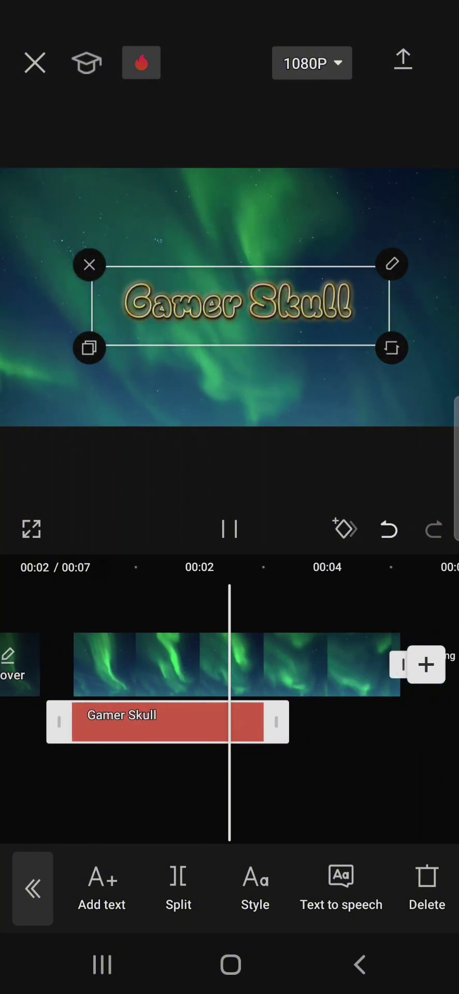
Step: Stop the preview, export the Gamer Skull video, and return home once it's saved
{"action": "left_click", "coordinate": [229, 528]}
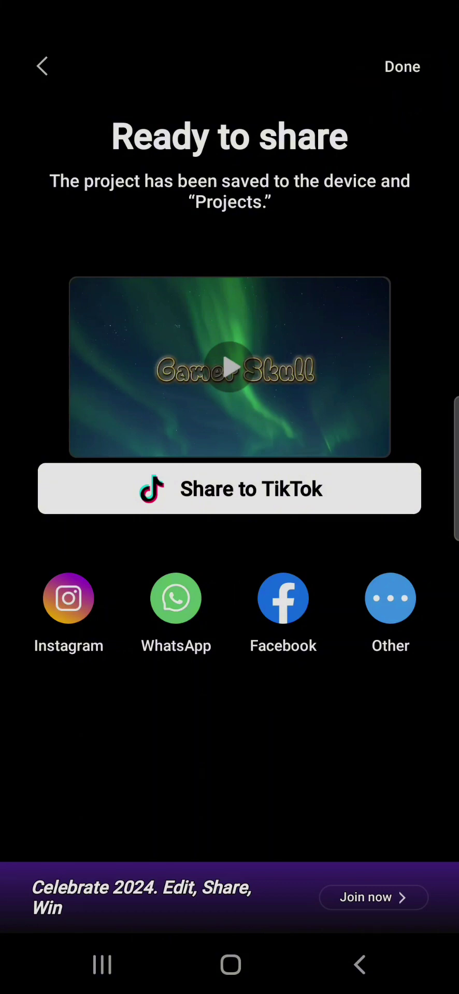
{"action": "left_click", "coordinate": [401, 67]}
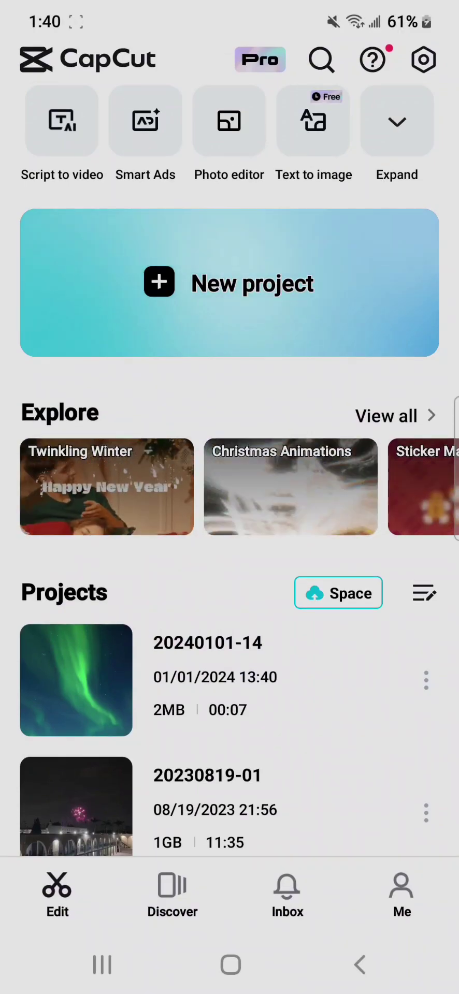
Step: Scroll through the phone's recent-apps overview showing CapCut among the open apps
{"action": "scroll", "coordinate": [229, 497], "scroll_direction": "down", "scroll_amount": 3}
{"action": "scroll", "coordinate": [230, 497], "scroll_direction": "up", "scroll_amount": 3}
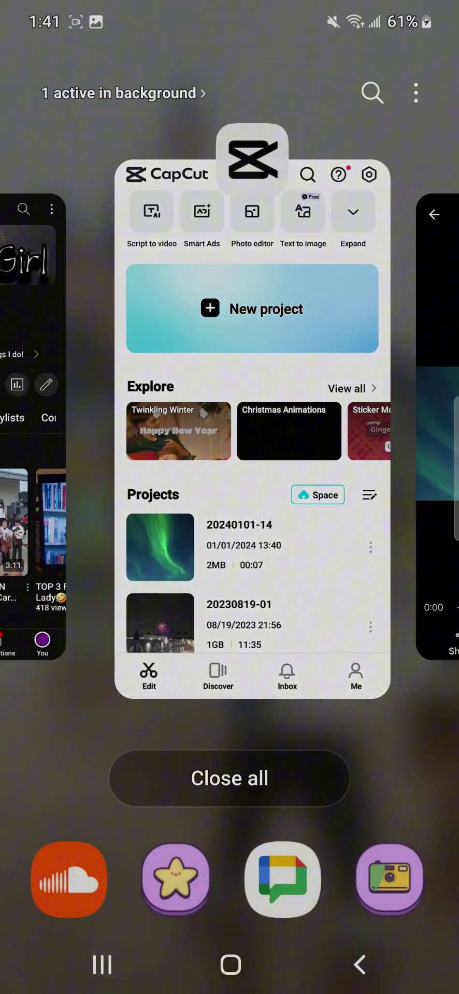
Step: Switch to YouTube and open the channel's settings page from the channel view
{"action": "left_click", "coordinate": [31, 415]}
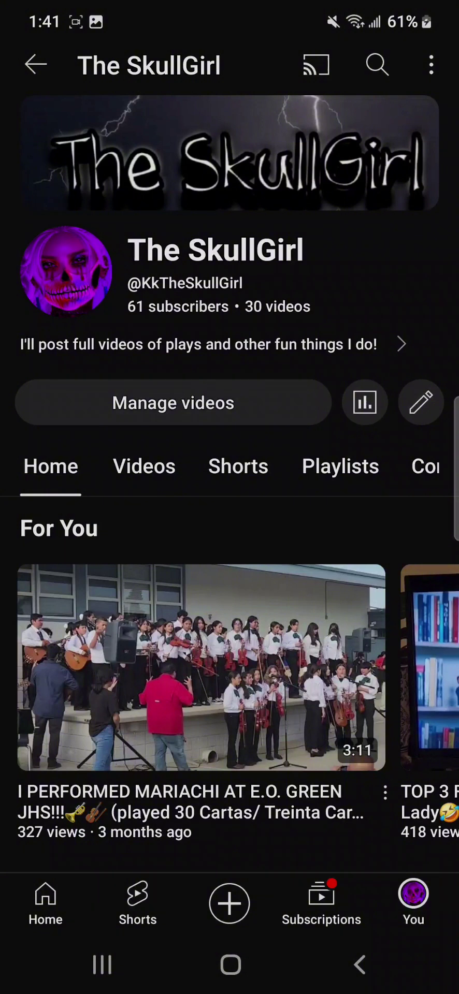
{"action": "mouse_move", "coordinate": [436, 370]}
{"action": "left_mouse_down"}
{"action": "mouse_move", "coordinate": [432, 443]}
{"action": "mouse_move", "coordinate": [434, 350]}
{"action": "left_mouse_up"}
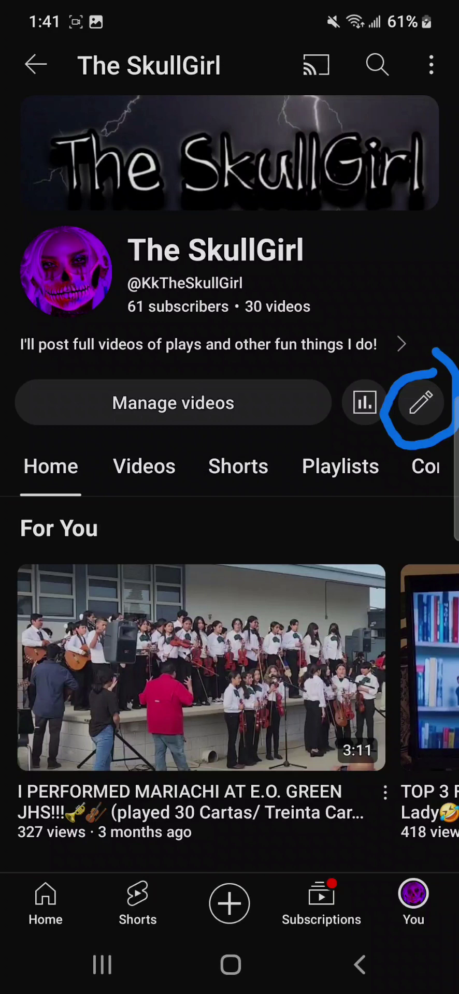
{"action": "left_click", "coordinate": [420, 403]}
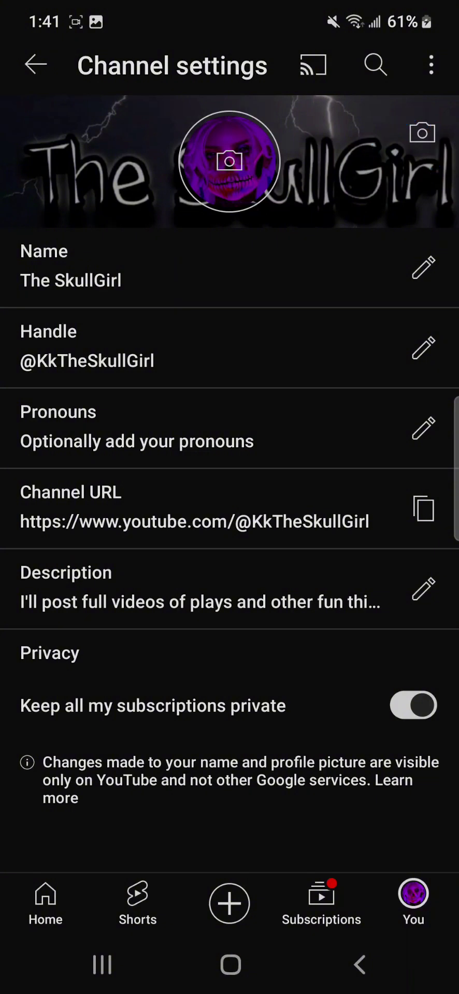
Step: Replace the channel banner with the Gamer Skull aurora image from saved photos and save
{"action": "left_click", "coordinate": [422, 132]}
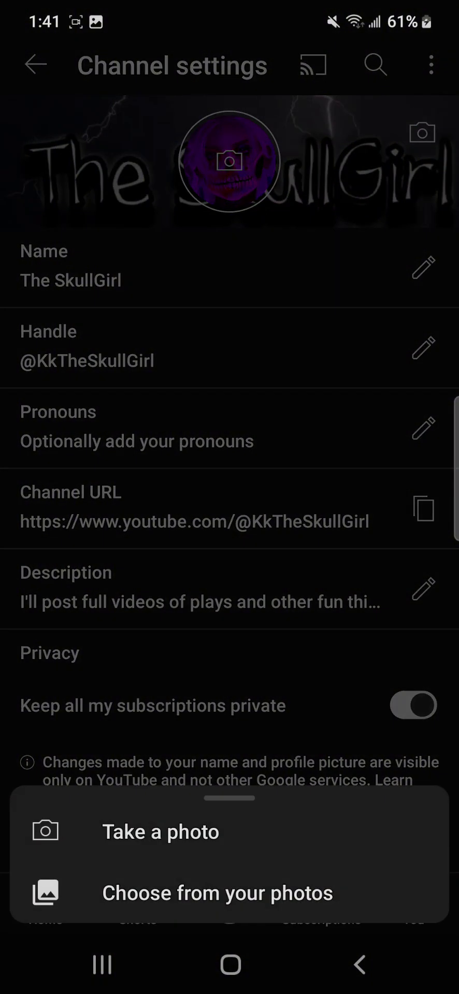
{"action": "left_click", "coordinate": [218, 892]}
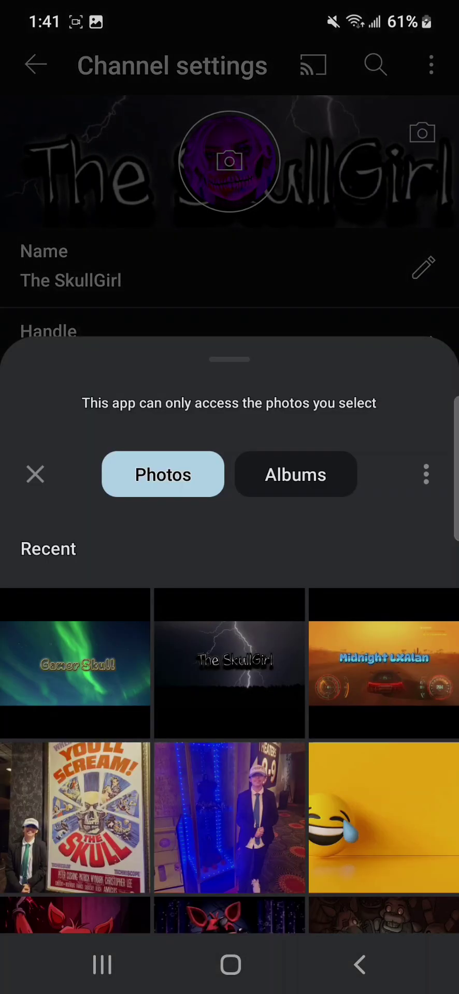
{"action": "left_click", "coordinate": [75, 664]}
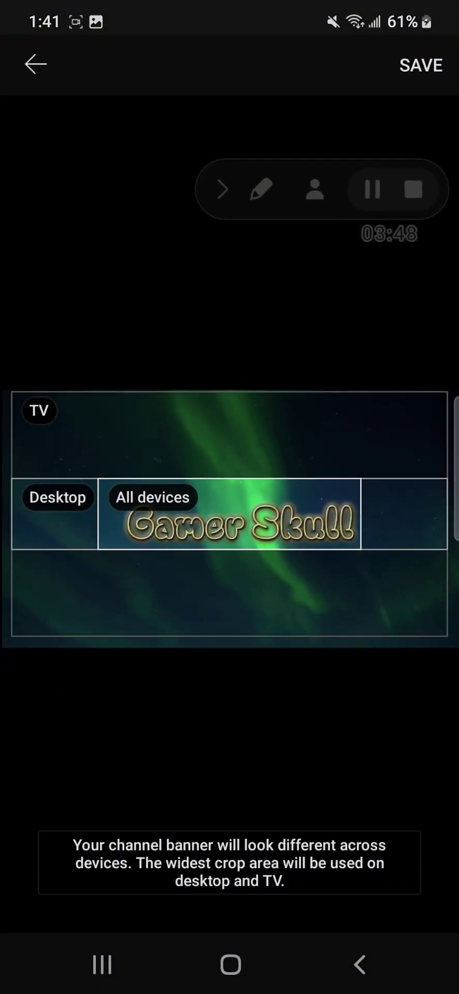
{"action": "left_click", "coordinate": [420, 64]}
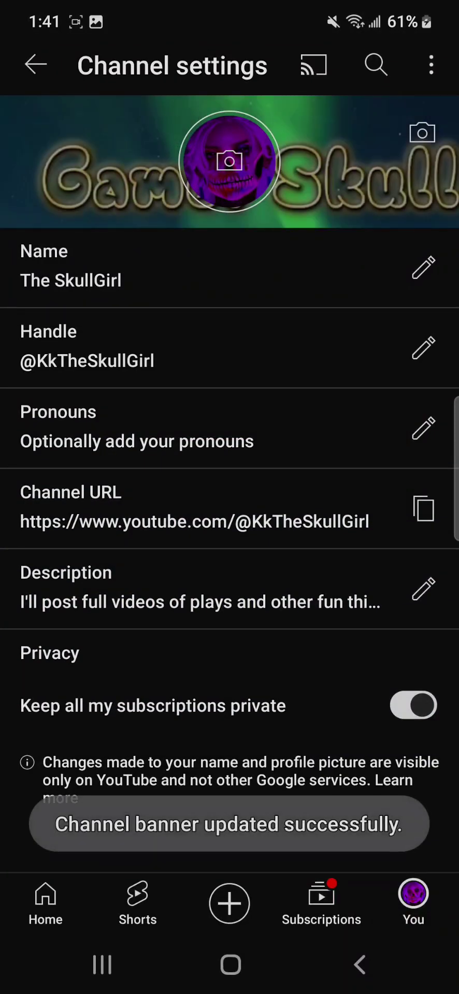
Step: Leave Channel settings to view the channel page showing the Gamer Skull gold-glow banner
{"action": "left_click", "coordinate": [35, 65]}
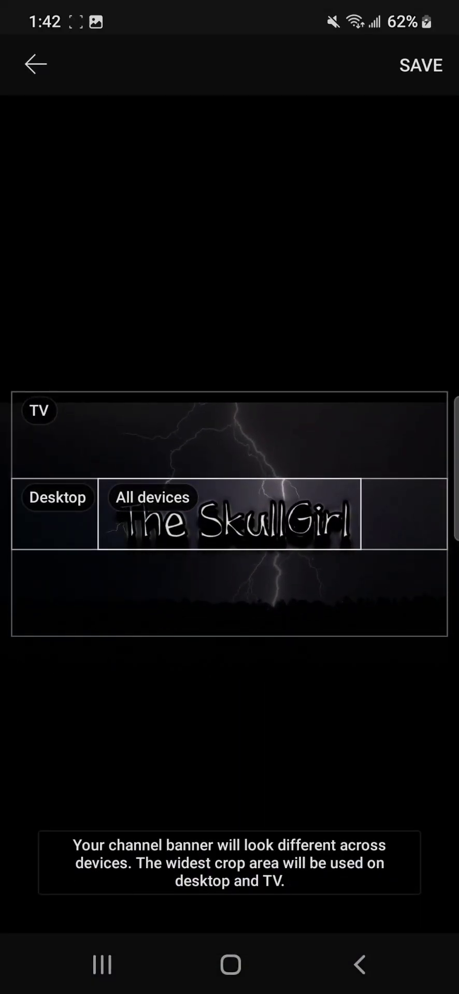
Step: Save the lightning-storm image from photos as the channel banner and return to the channel page
{"action": "left_click", "coordinate": [420, 65]}
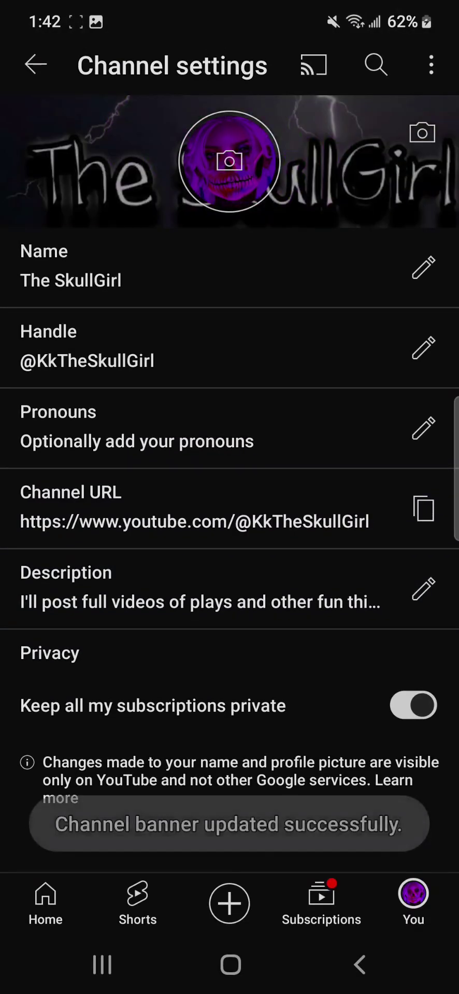
{"action": "left_click", "coordinate": [36, 64]}
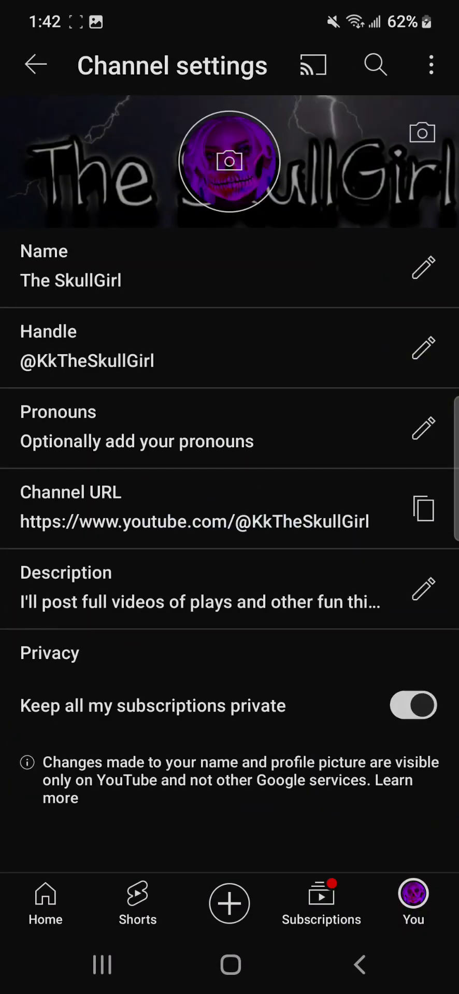
{"action": "left_click", "coordinate": [422, 133]}
{"action": "left_click", "coordinate": [217, 893]}
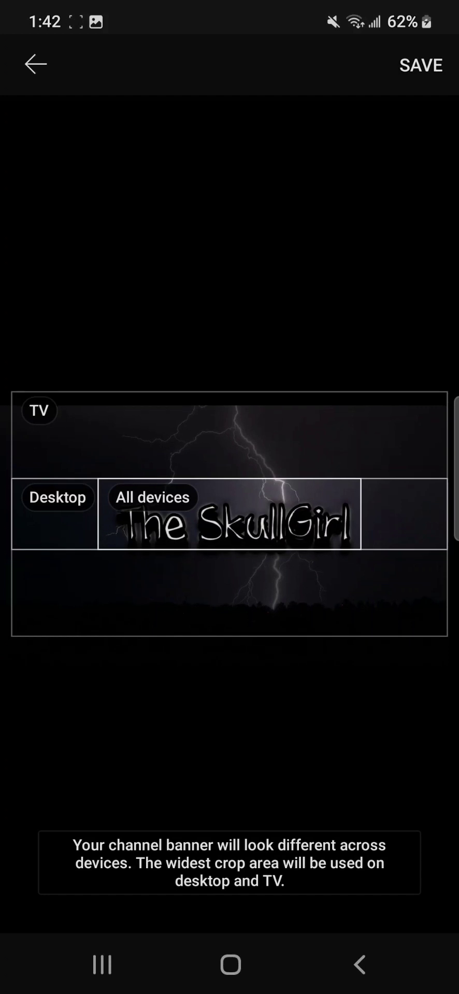
{"action": "left_click", "coordinate": [421, 64]}
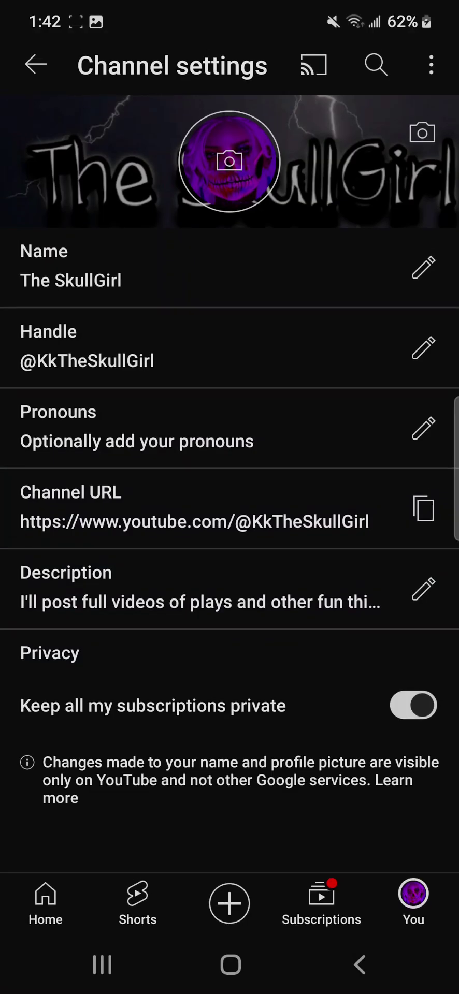
{"action": "left_click", "coordinate": [35, 65]}
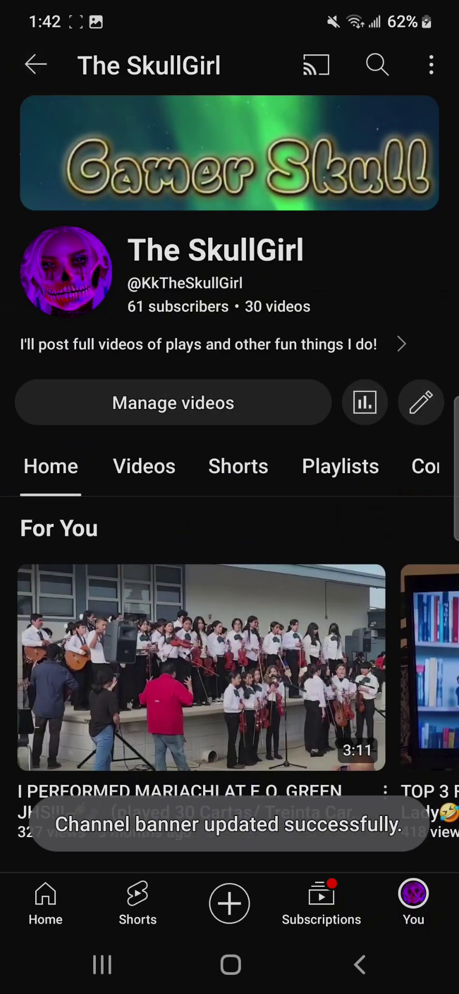